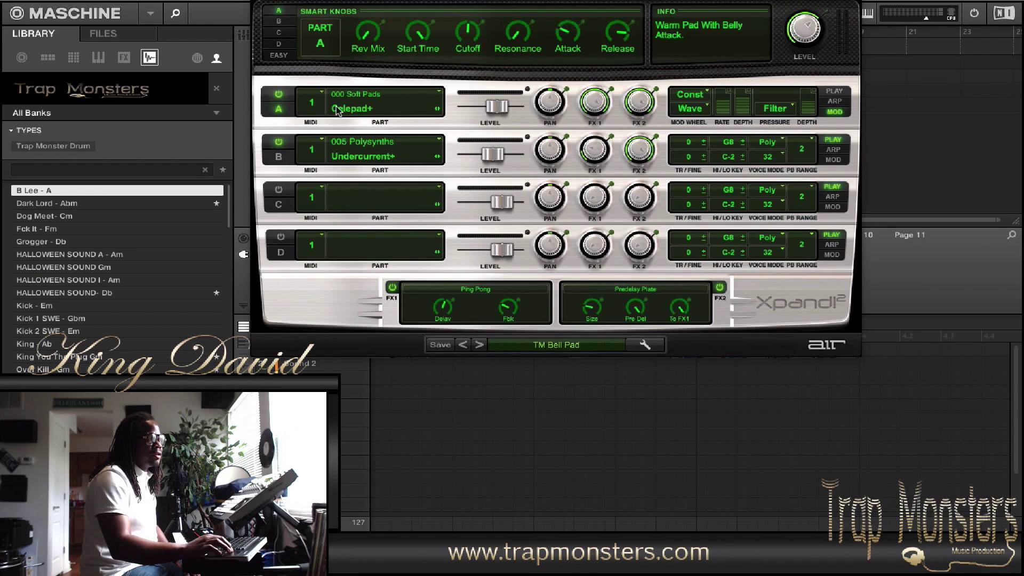
# Look through the available sound categories for parts A and B without changing their sounds.
pyautogui.click(374, 110)
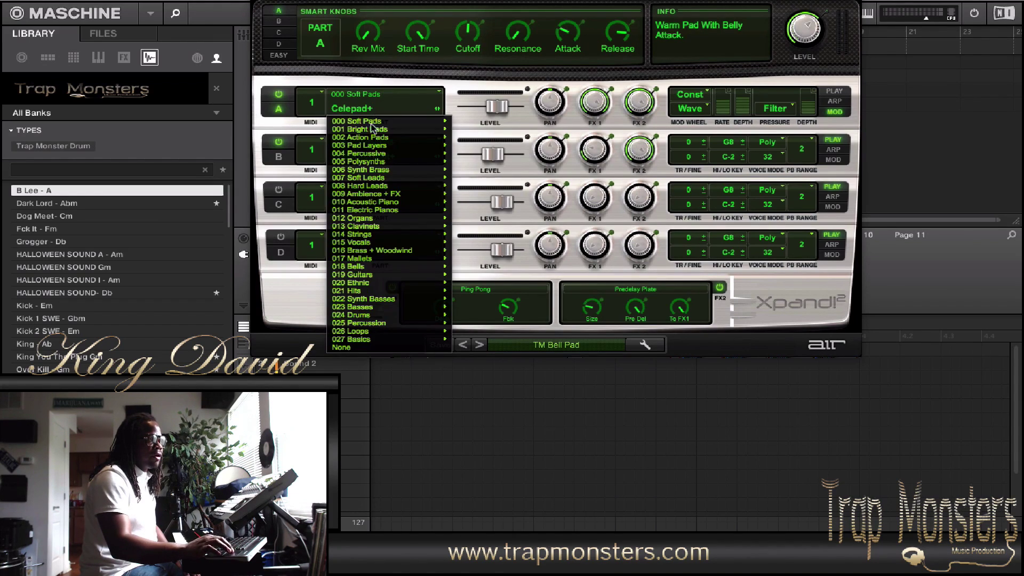
pyautogui.click(302, 71)
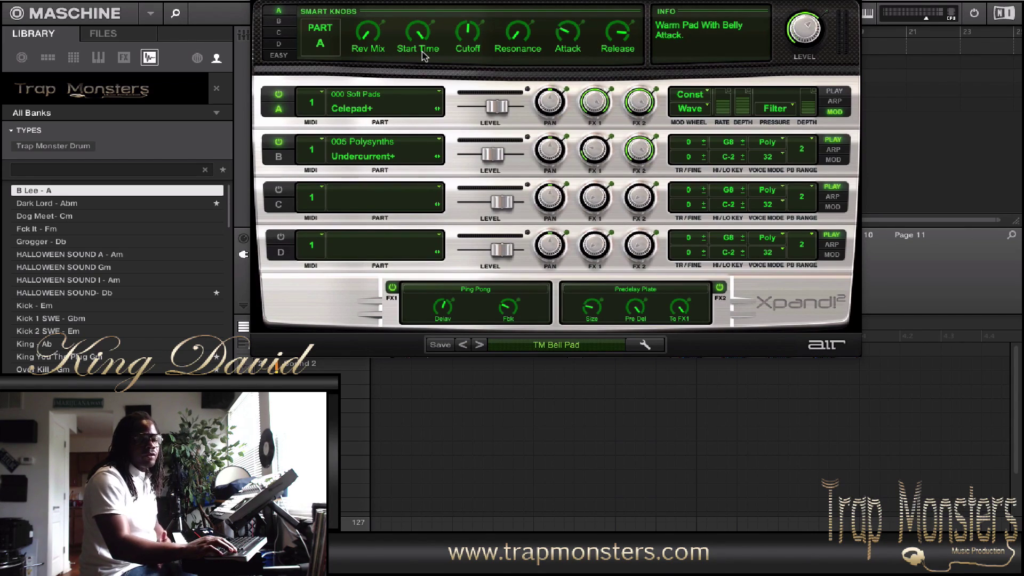
pyautogui.click(354, 160)
pyautogui.click(456, 132)
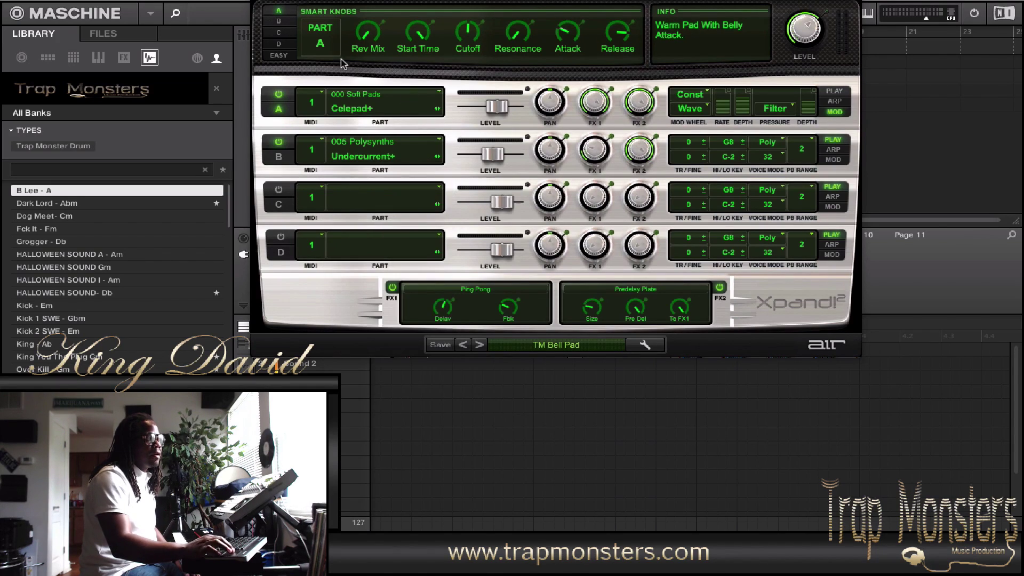
# Show the smart knobs for part B, part A and the Easy set.
pyautogui.click(281, 22)
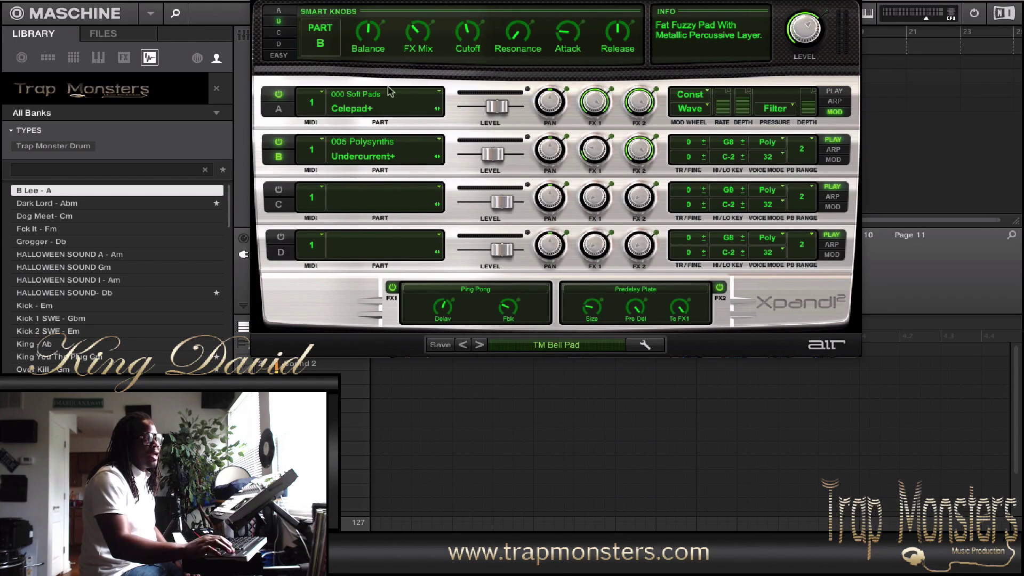
pyautogui.click(278, 11)
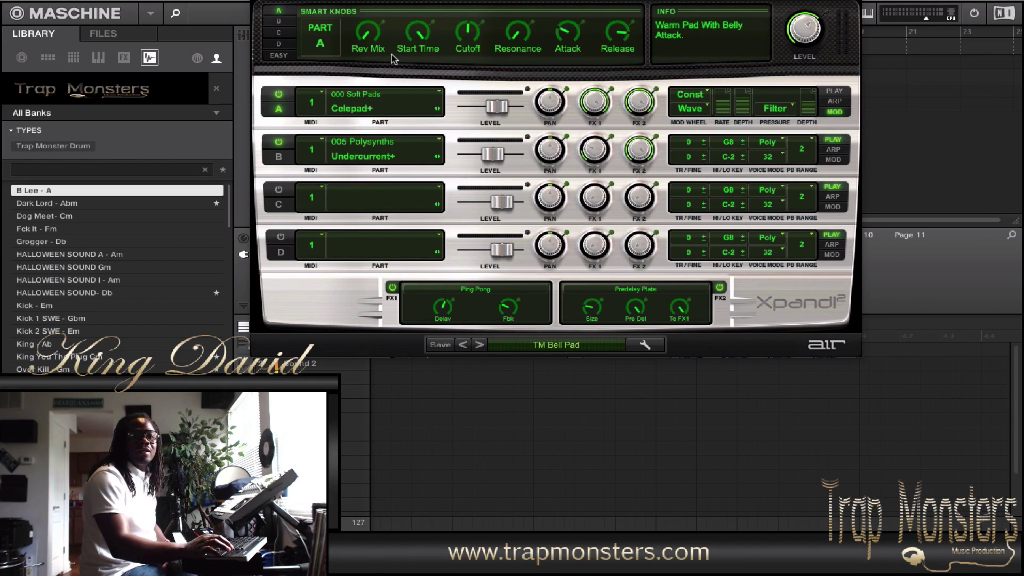
pyautogui.click(282, 55)
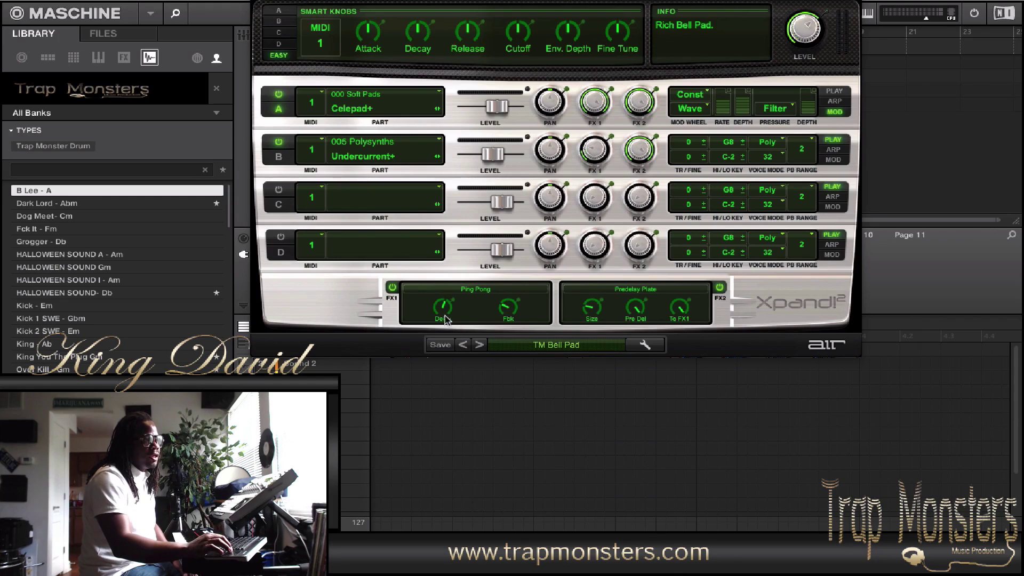
# Look through the full list of effect types for FX1, keeping Ping Pong.
pyautogui.click(483, 289)
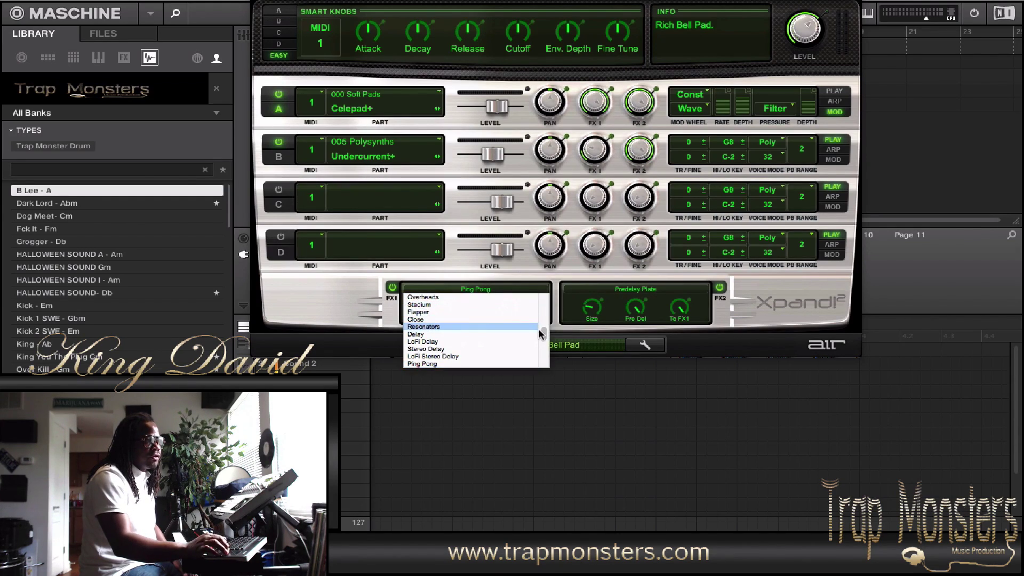
pyautogui.moveTo(544, 331); pyautogui.dragTo(544, 299)
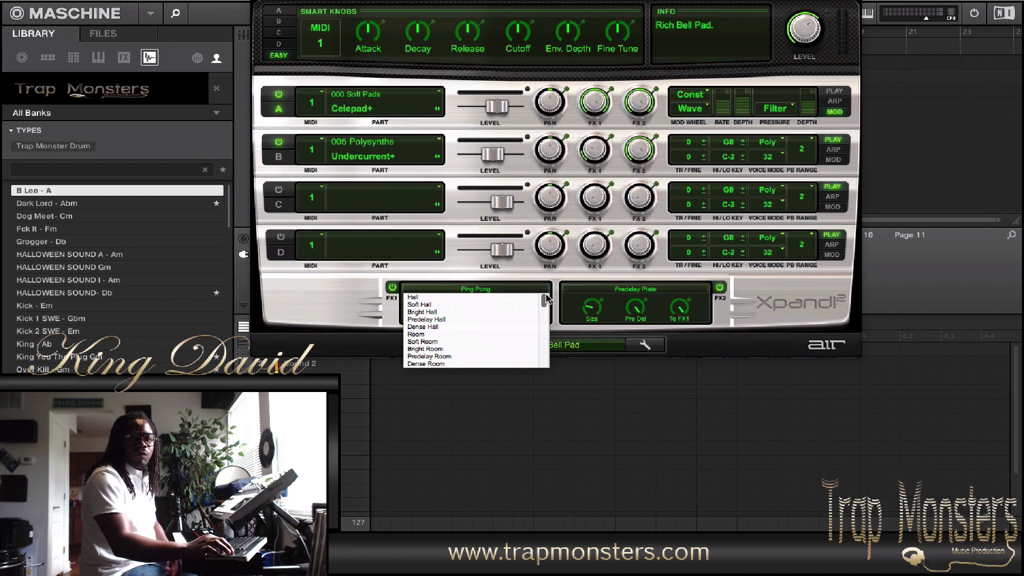
pyautogui.moveTo(546, 300); pyautogui.dragTo(539, 370)
pyautogui.click(769, 293)
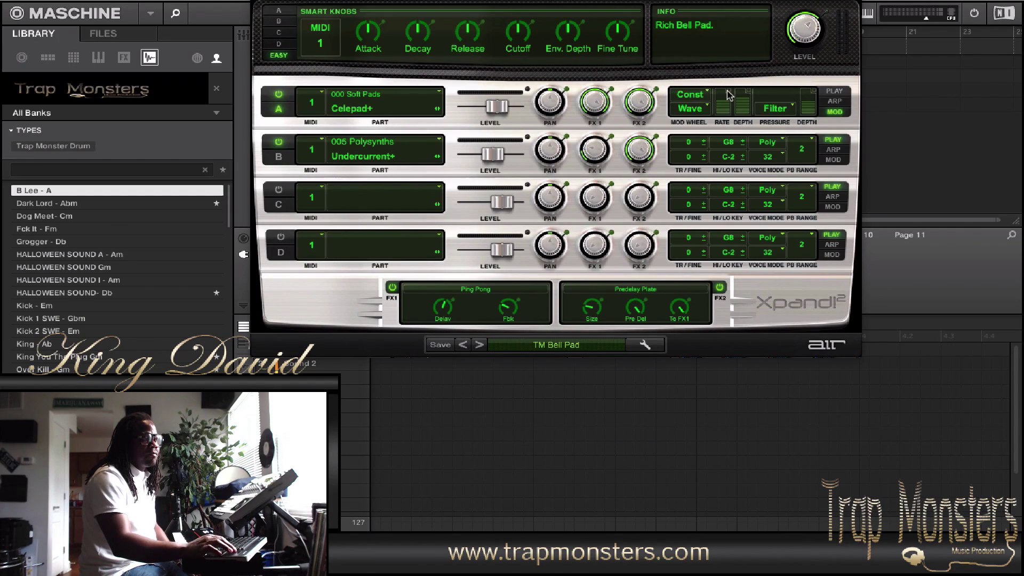
# Show part A's Play settings and examine its voice mode, transpose, key range and voice count options.
pyautogui.click(834, 91)
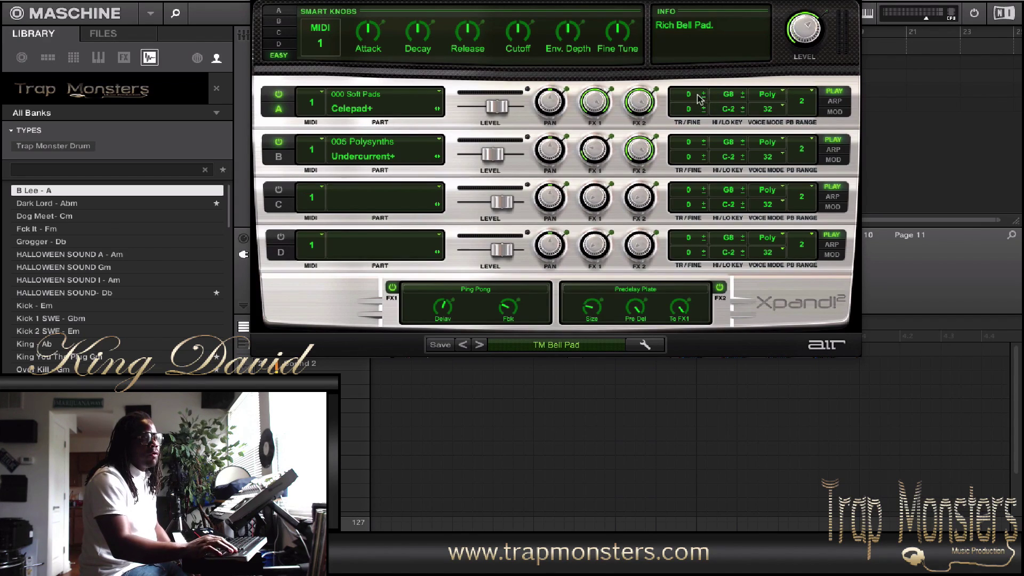
pyautogui.click(779, 97)
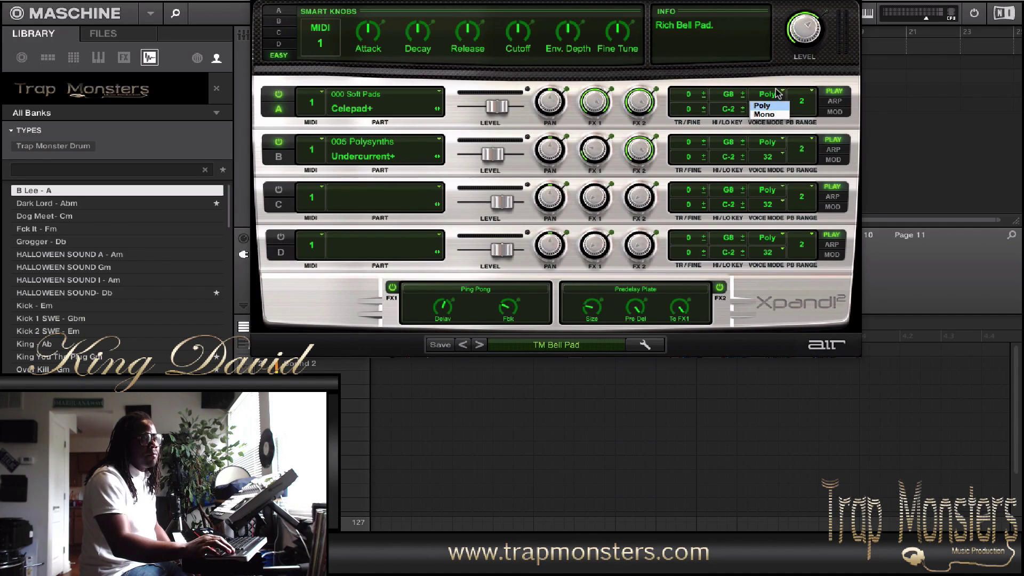
pyautogui.click(776, 81)
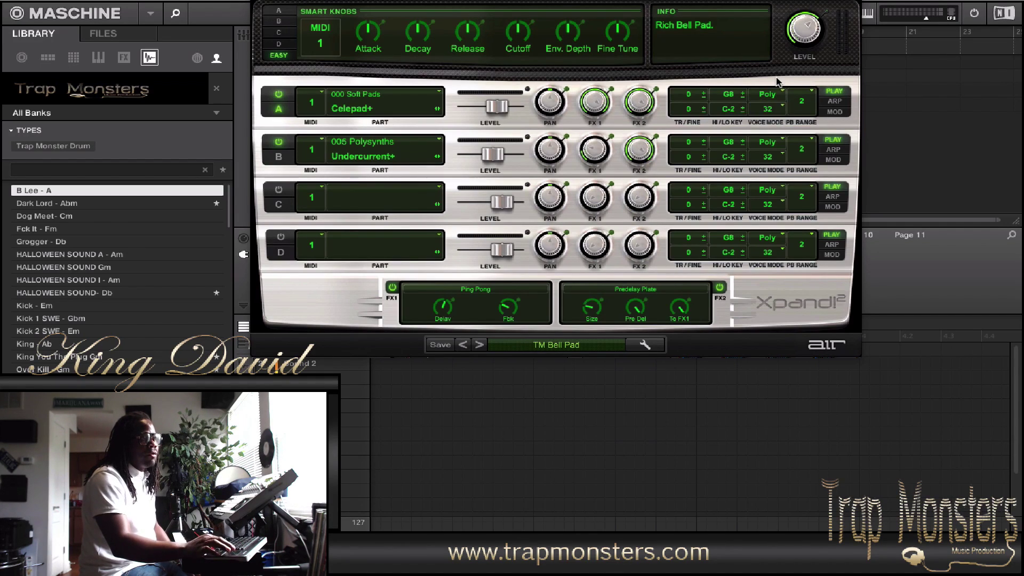
pyautogui.click(689, 99)
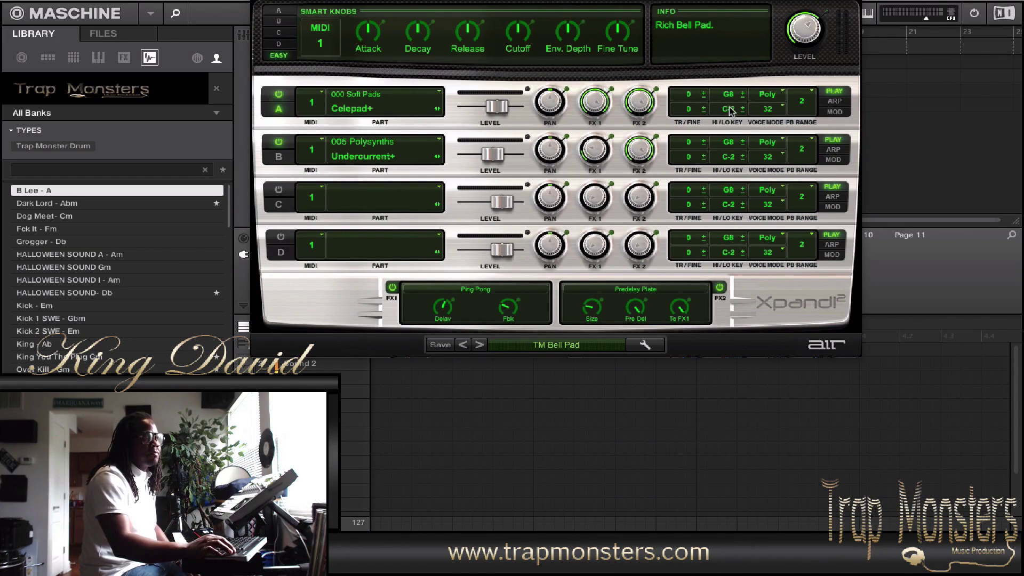
pyautogui.click(767, 109)
pyautogui.moveTo(784, 155); pyautogui.dragTo(821, 125)
pyautogui.click(822, 128)
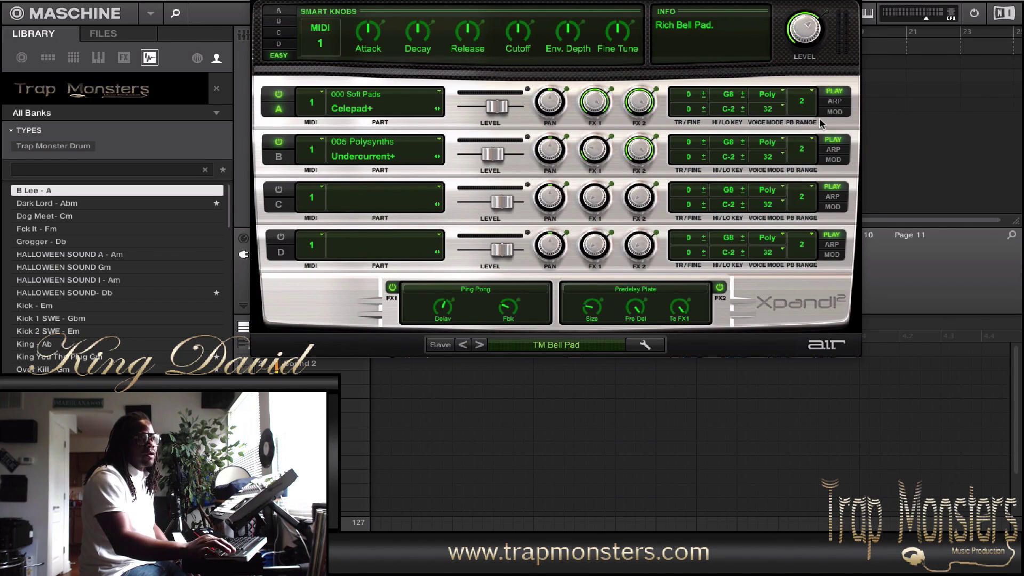
# Show part A's arpeggiator settings and examine the available modes and rates.
pyautogui.click(841, 101)
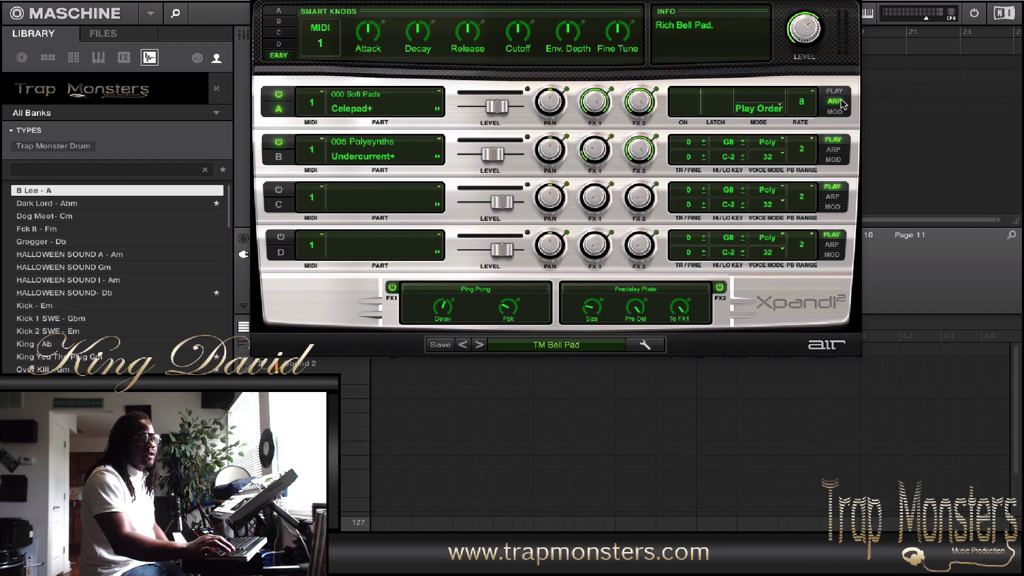
pyautogui.click(775, 109)
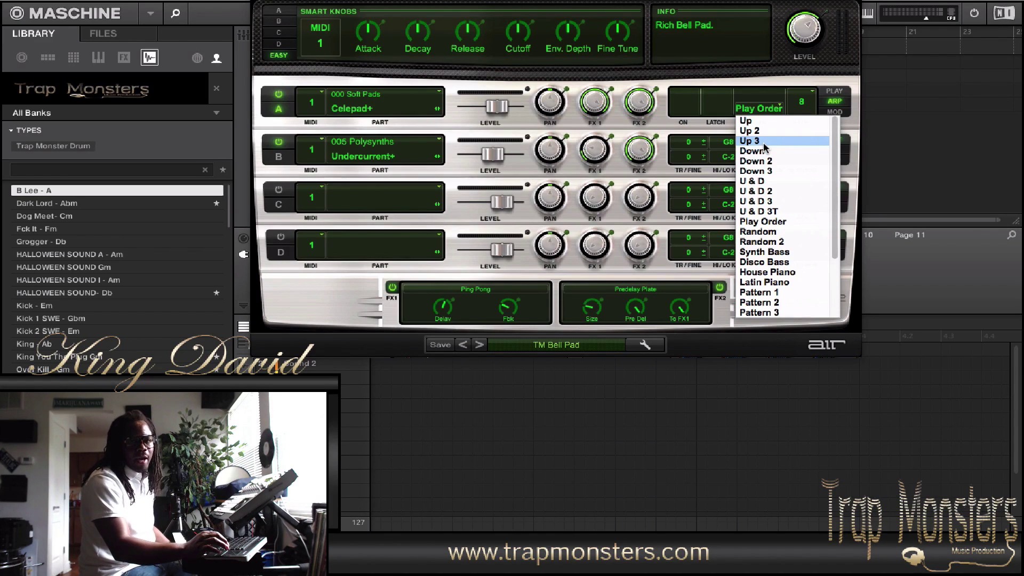
pyautogui.click(780, 74)
pyautogui.click(802, 101)
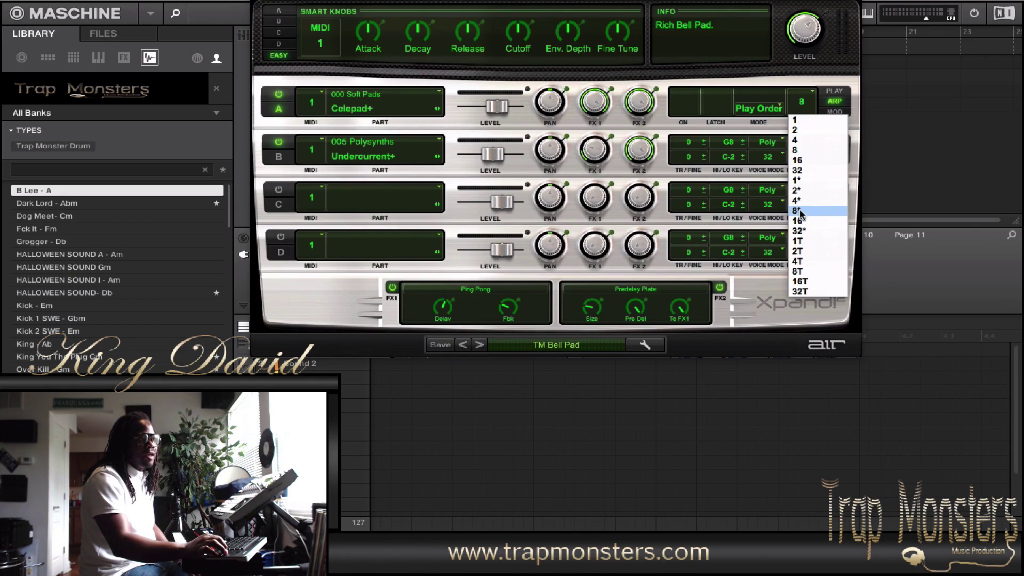
pyautogui.click(803, 79)
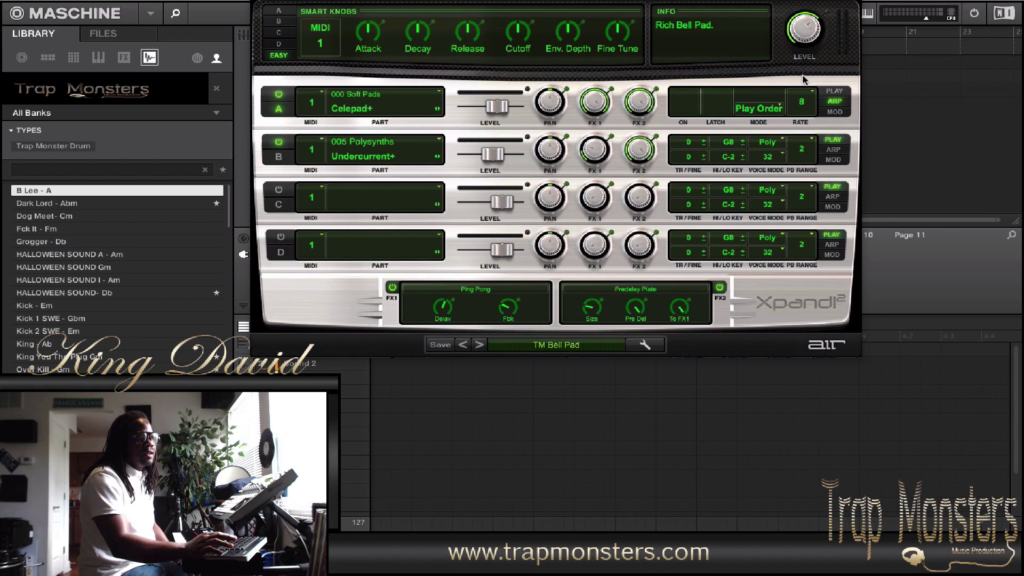
# Show part A's modulation settings and examine the modulation shapes offered for the mod wheel.
pyautogui.click(835, 112)
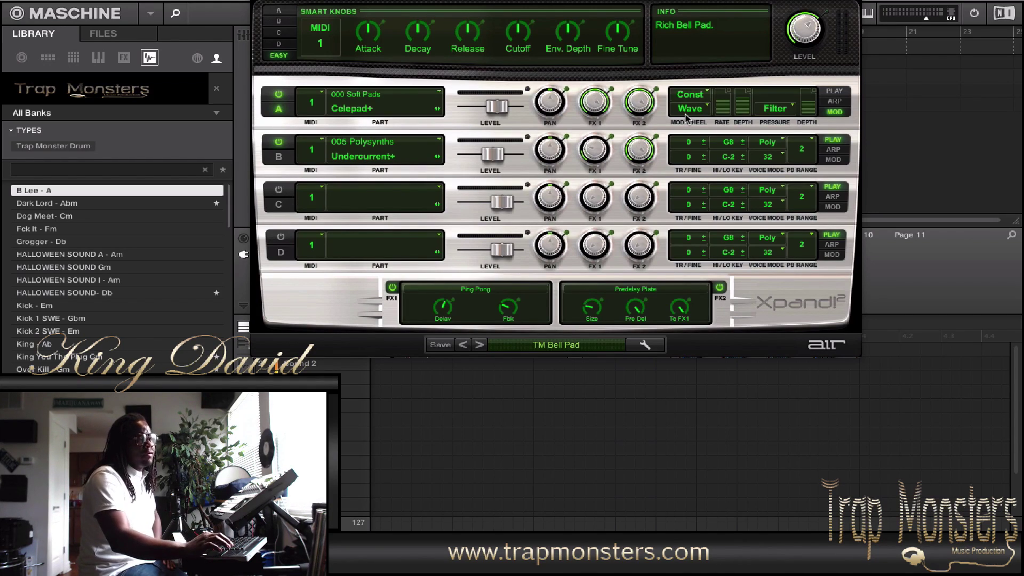
pyautogui.click(707, 94)
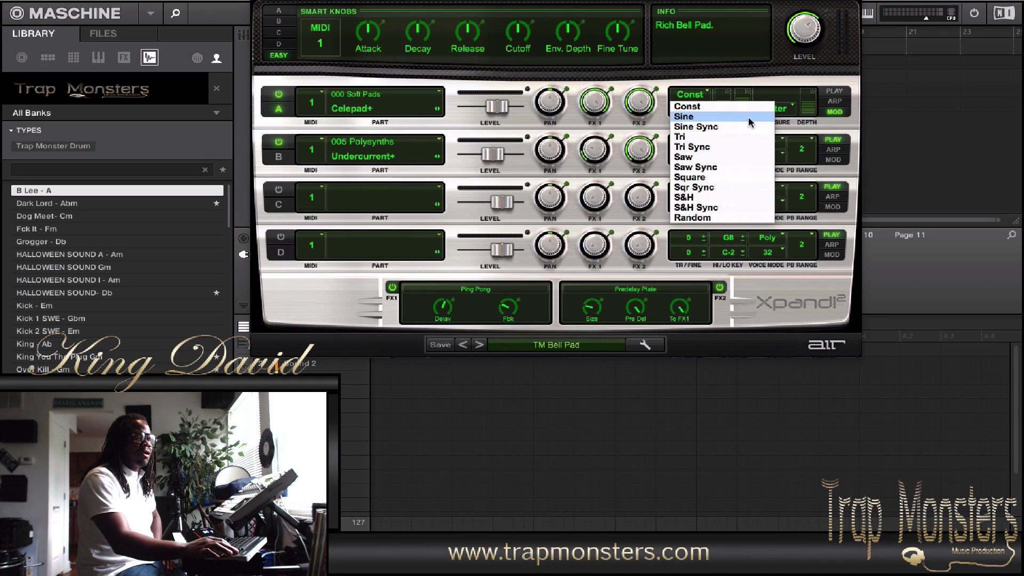
pyautogui.click(719, 106)
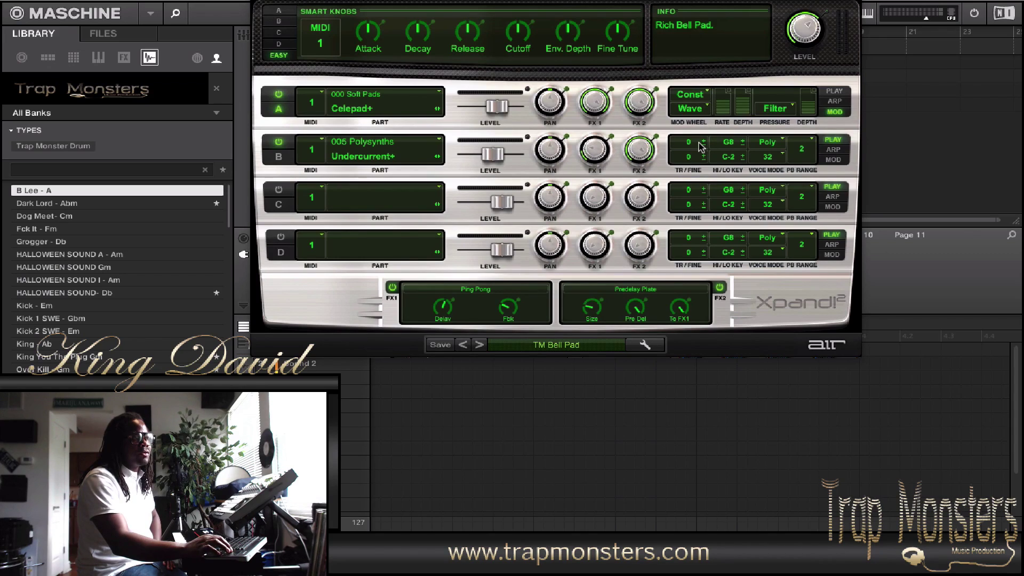
# Try Pitch as part A's mod wheel destination with Const as the shape, and set the destination back to Wave.
pyautogui.click(701, 109)
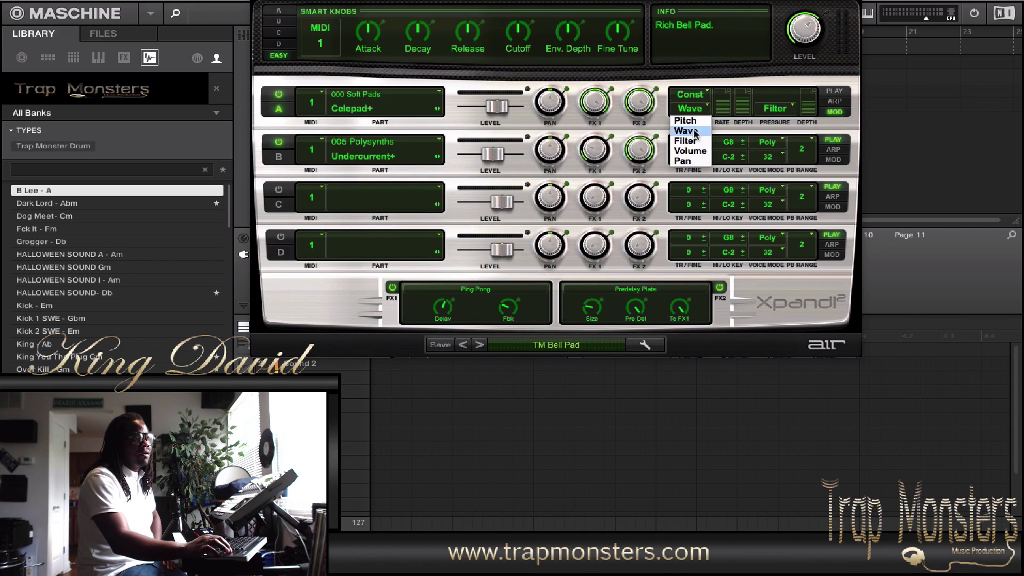
pyautogui.click(693, 121)
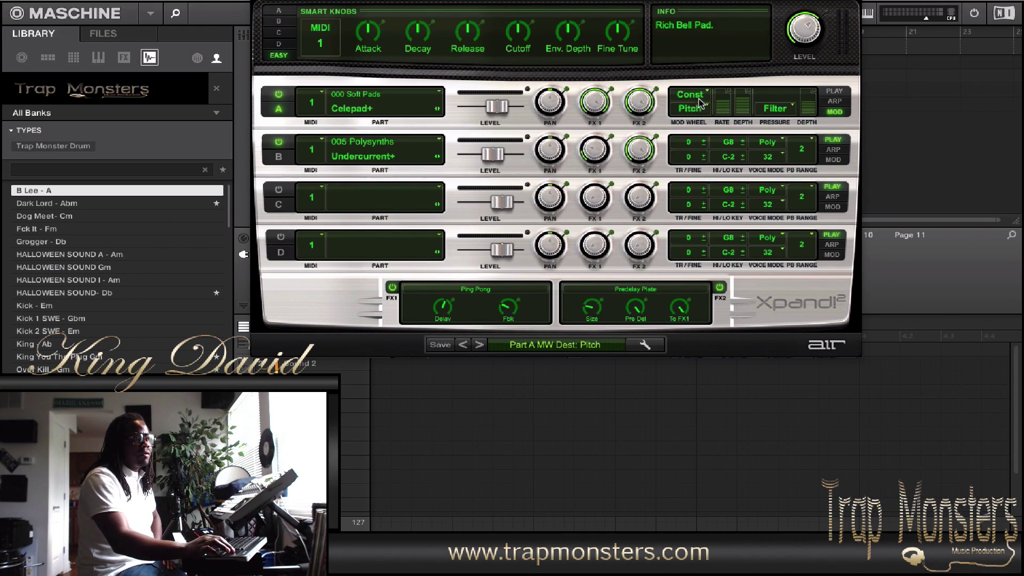
pyautogui.click(699, 96)
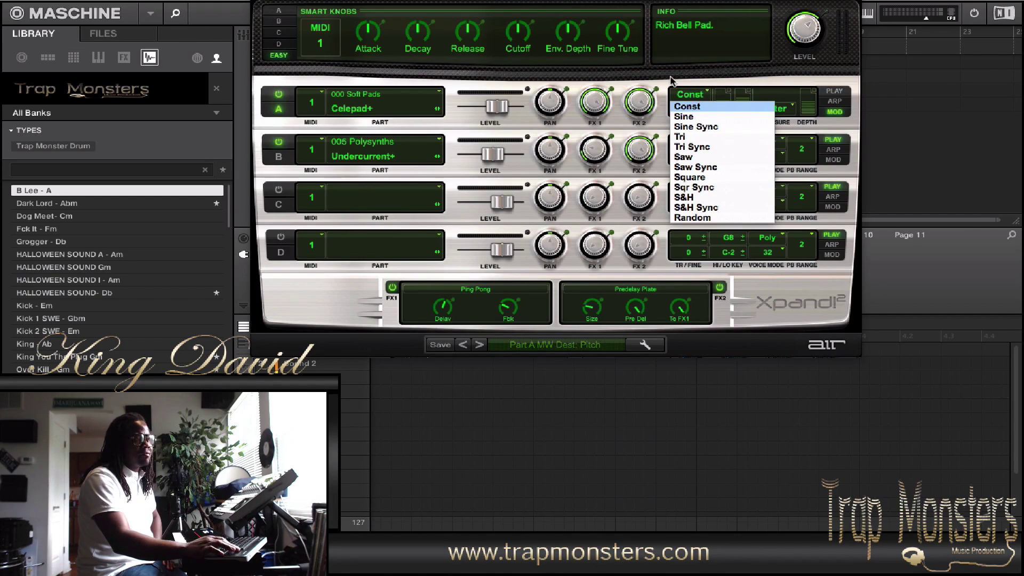
pyautogui.click(687, 106)
pyautogui.click(696, 110)
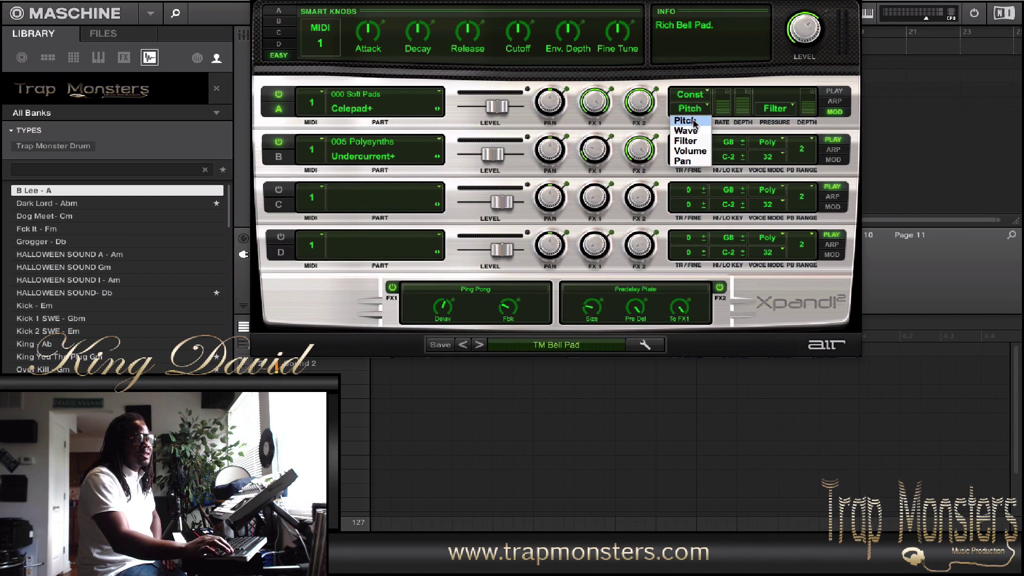
pyautogui.click(692, 131)
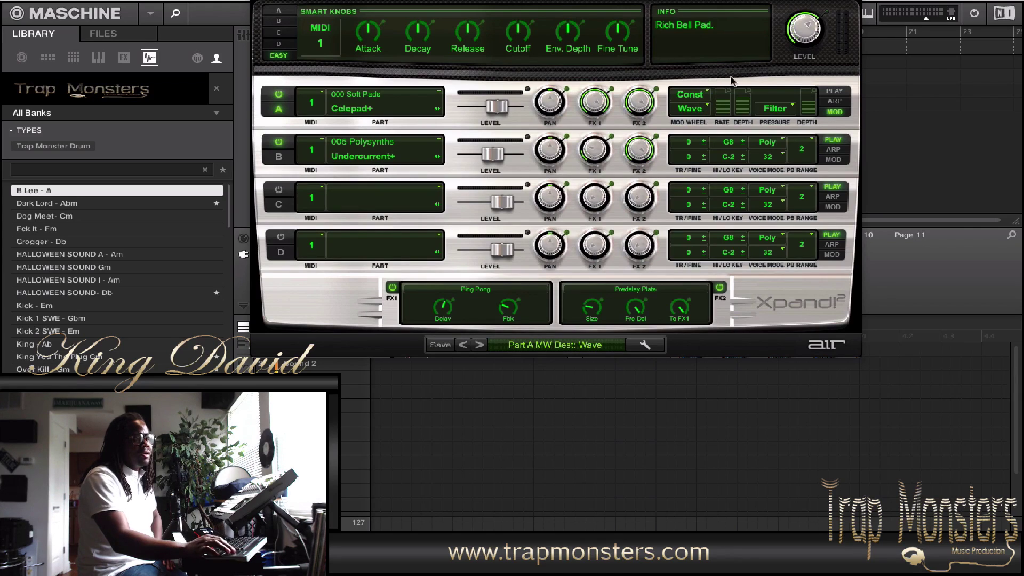
# Return part A to its Play settings and look through the sound categories for the empty part C.
pyautogui.click(835, 92)
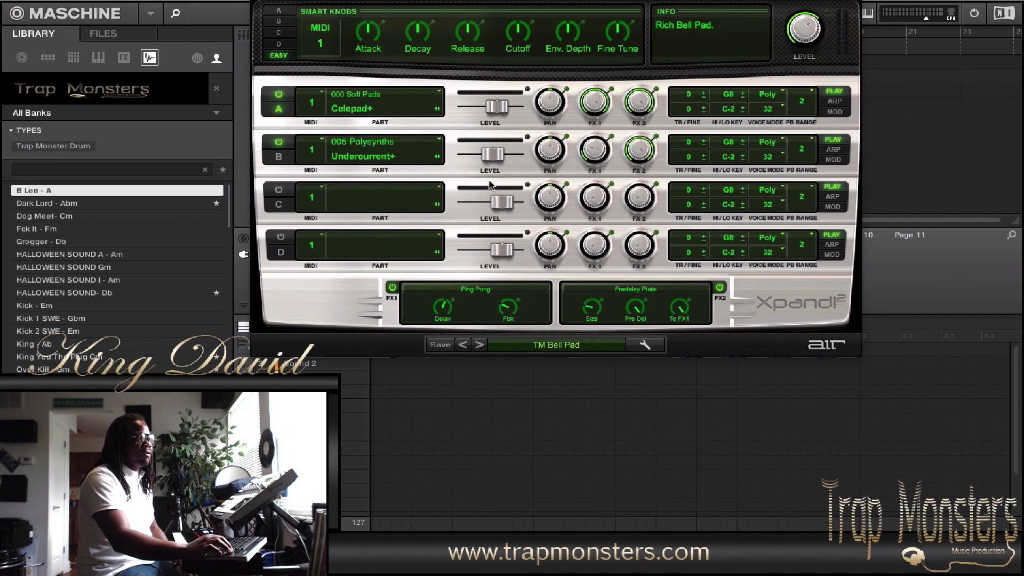
pyautogui.click(371, 204)
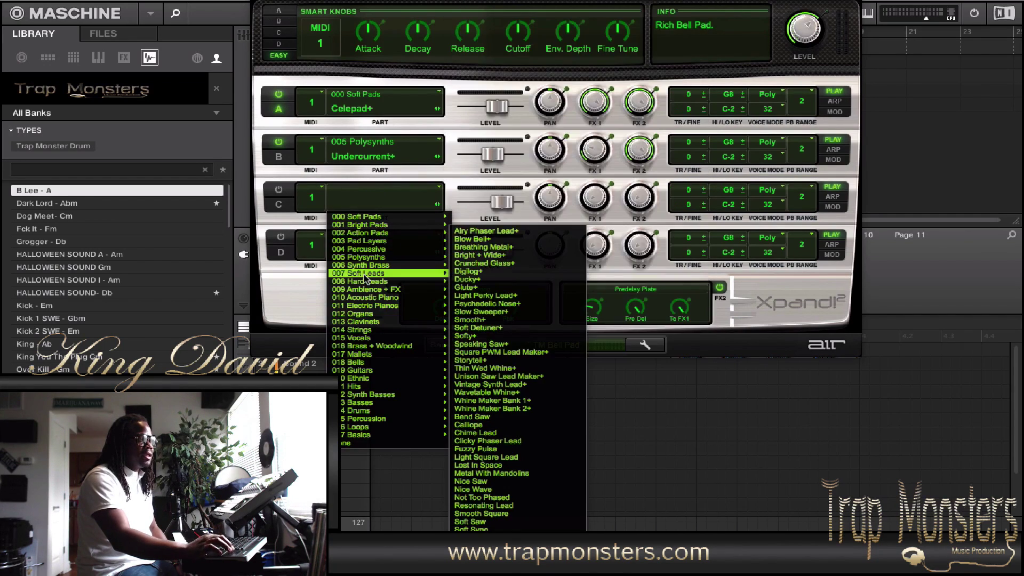
pyautogui.moveTo(368, 314)
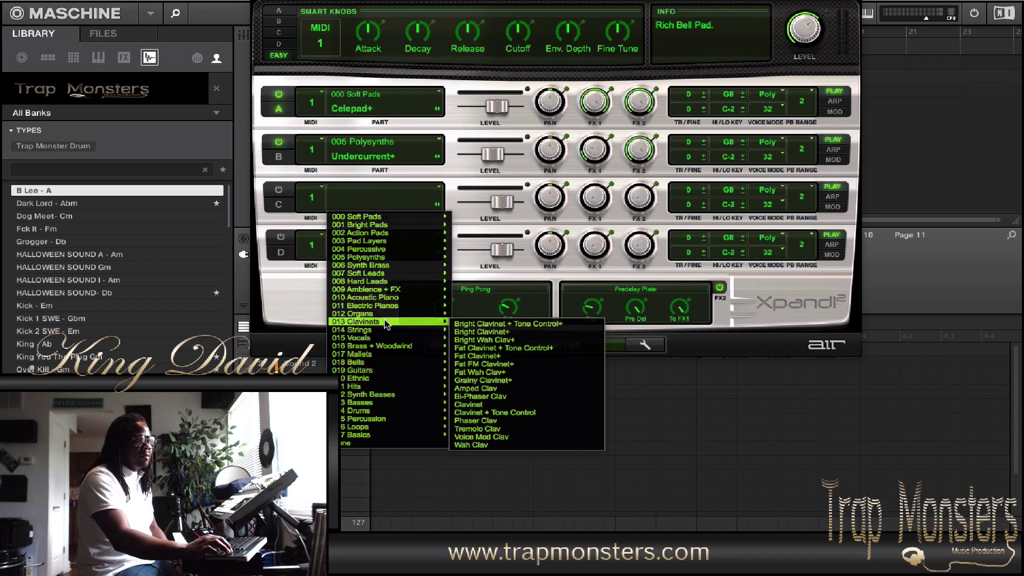
pyautogui.click(565, 267)
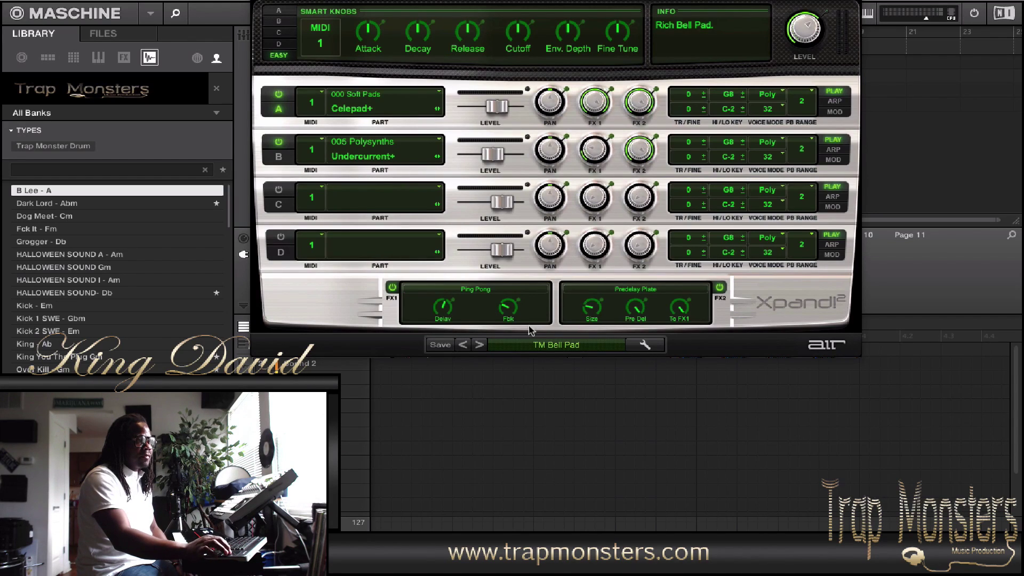
# Look through the factory preset categories and close the list, keeping TM Bell Pad loaded.
pyautogui.click(529, 344)
pyautogui.moveTo(533, 400)
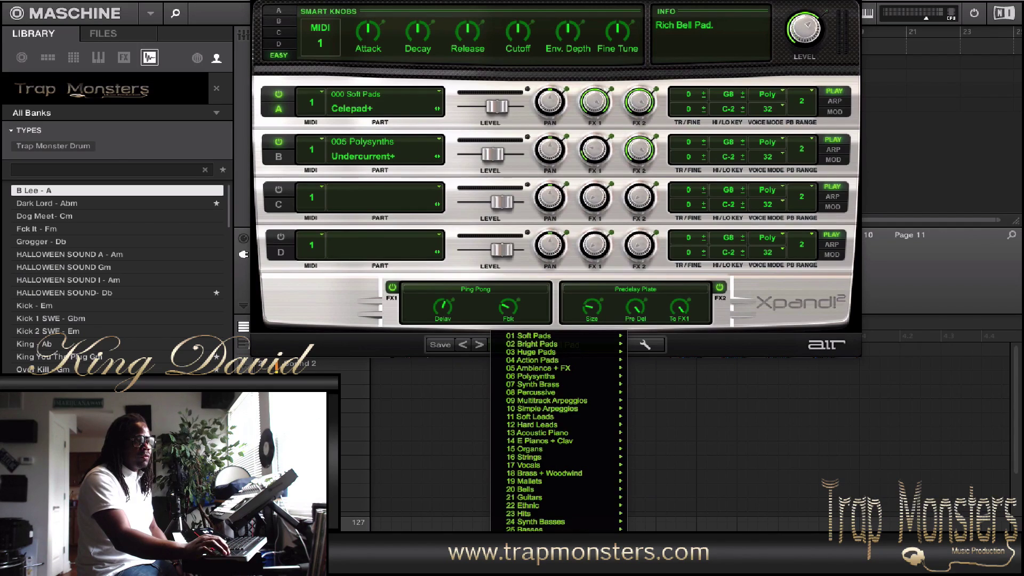
pyautogui.moveTo(533, 561)
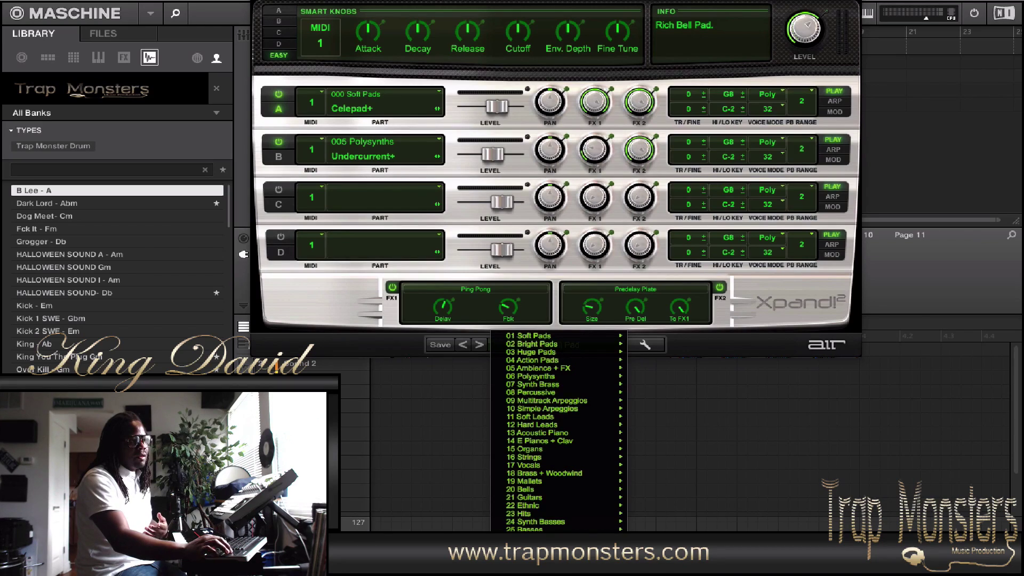
pyautogui.moveTo(672, 551)
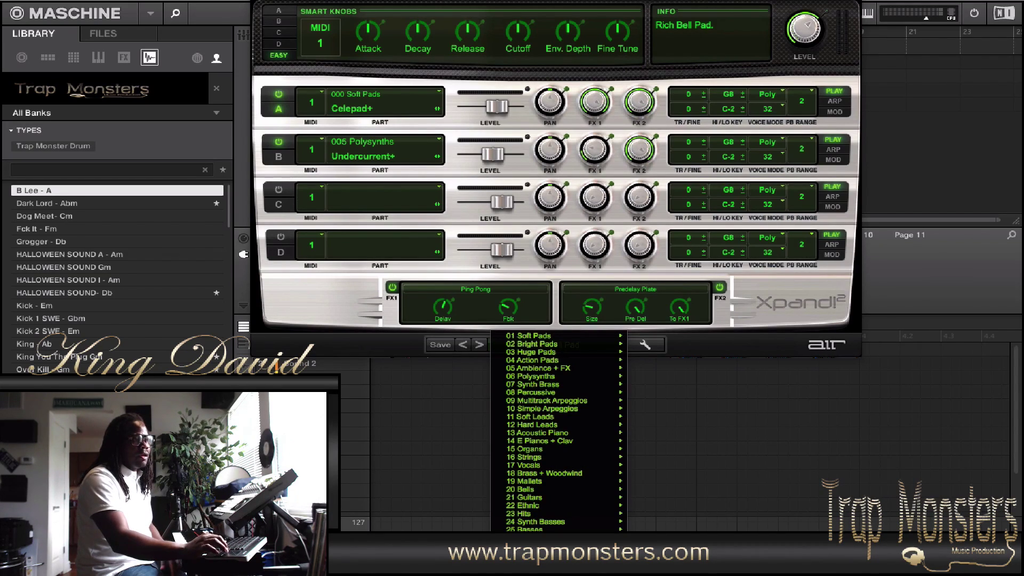
pyautogui.click(782, 289)
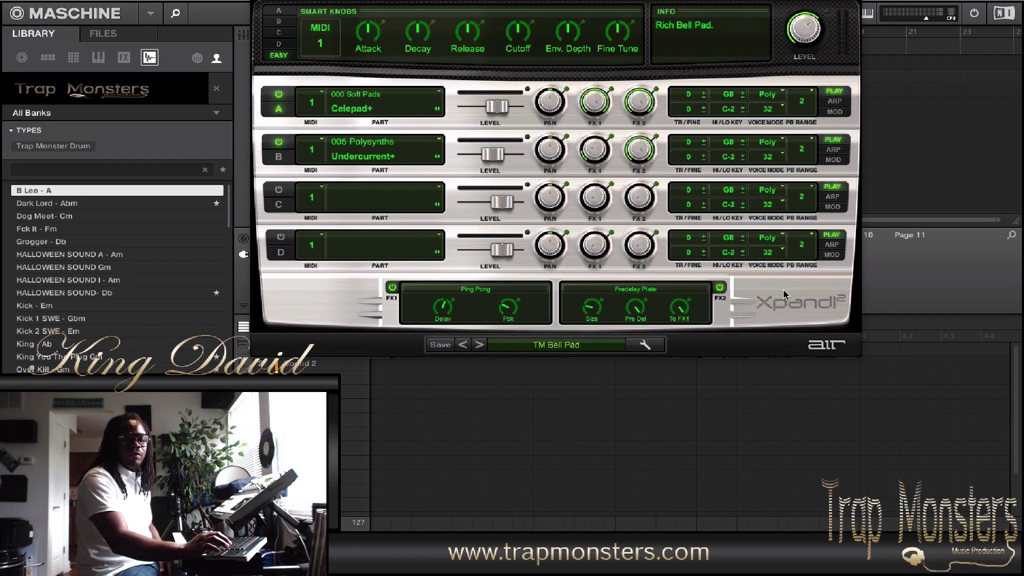